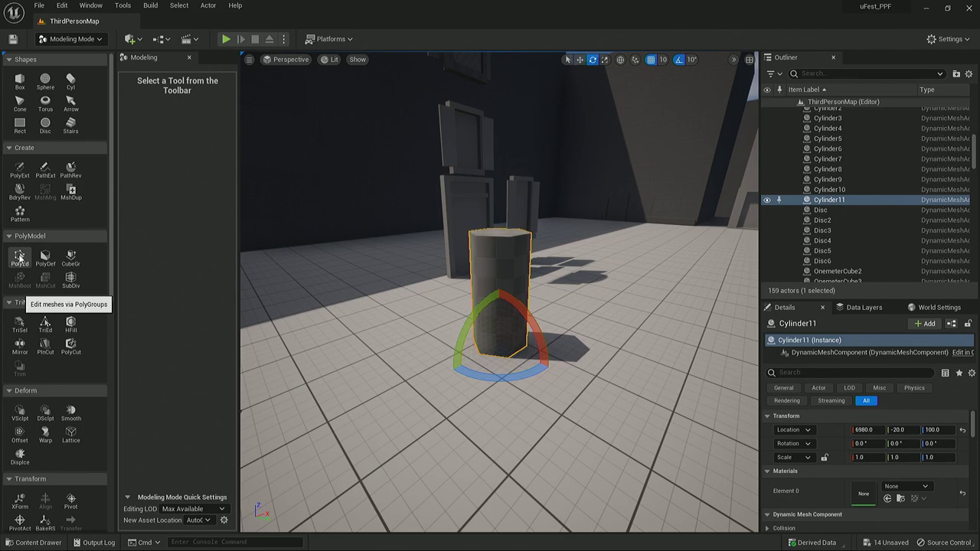
Edit the selected cylinder's polygroups and insert two edge loops around it, about one third up and slightly above mid-height
left_click(20, 257)
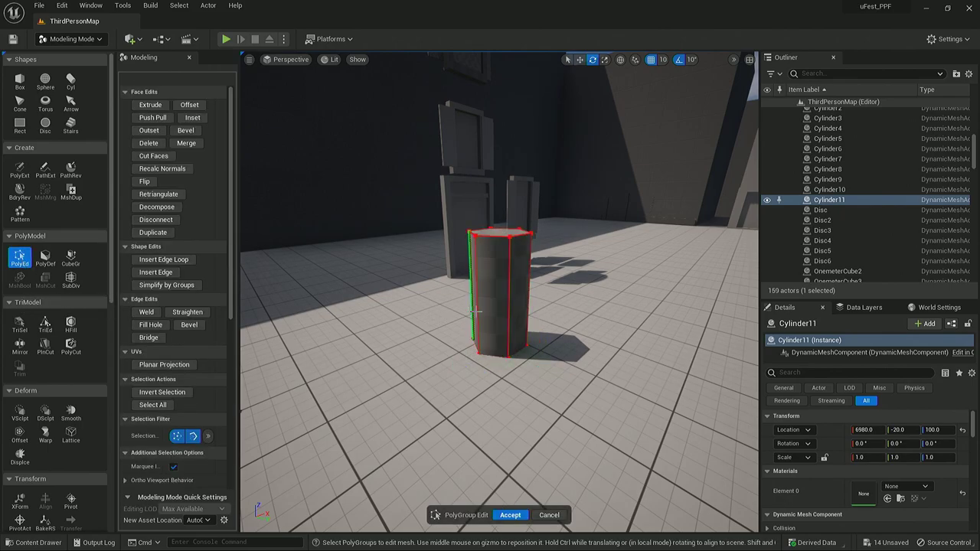
key("f")
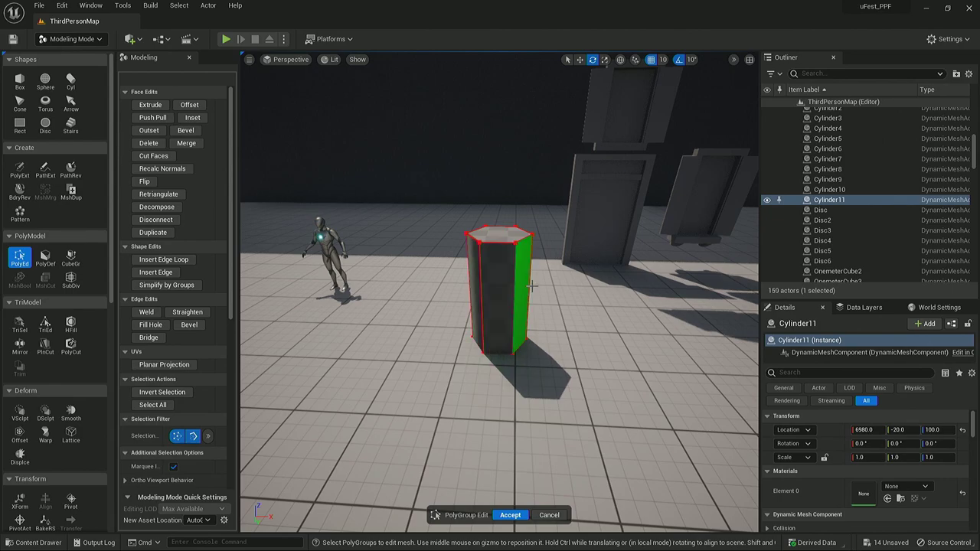
left_click_drag(516, 295, 504, 299, "alt")
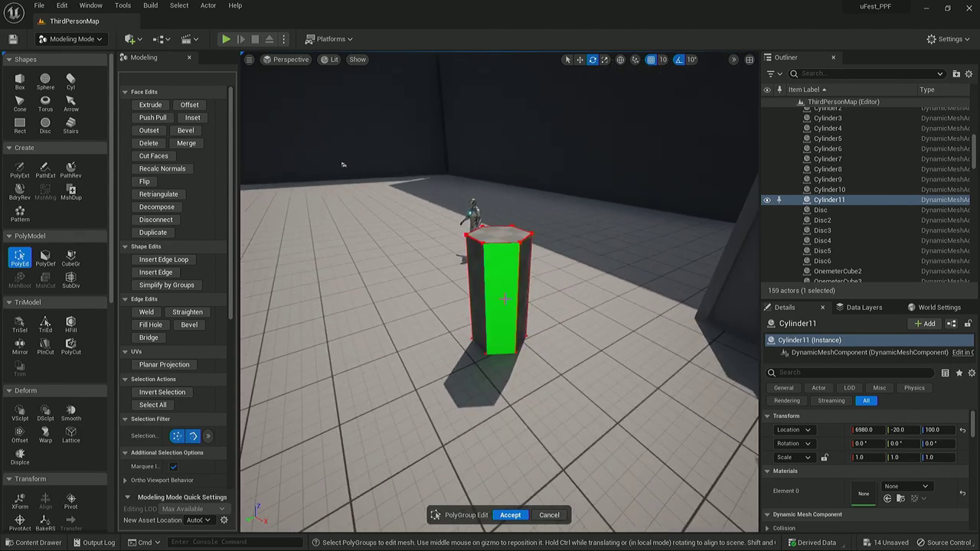
left_click_drag(496, 299, 523, 310, "alt")
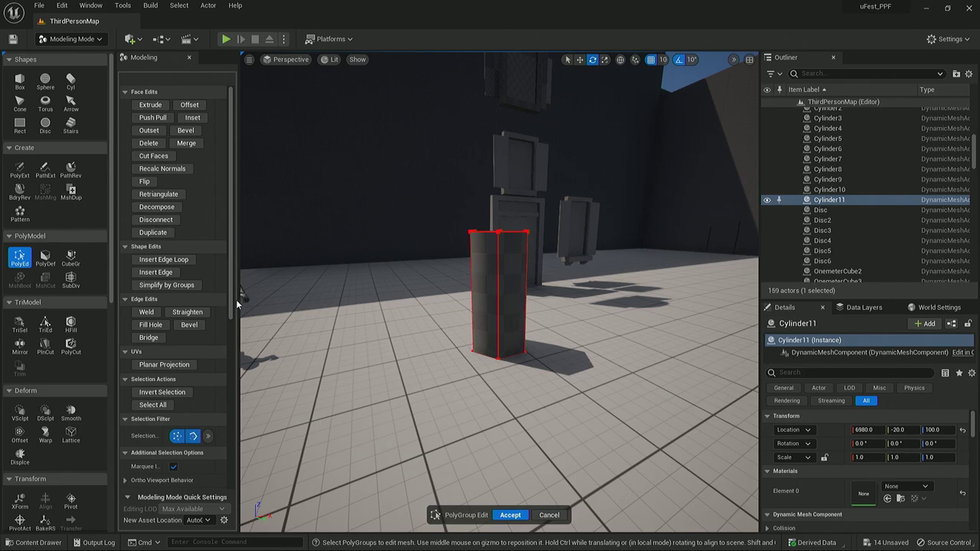
left_click_drag(249, 305, 301, 306)
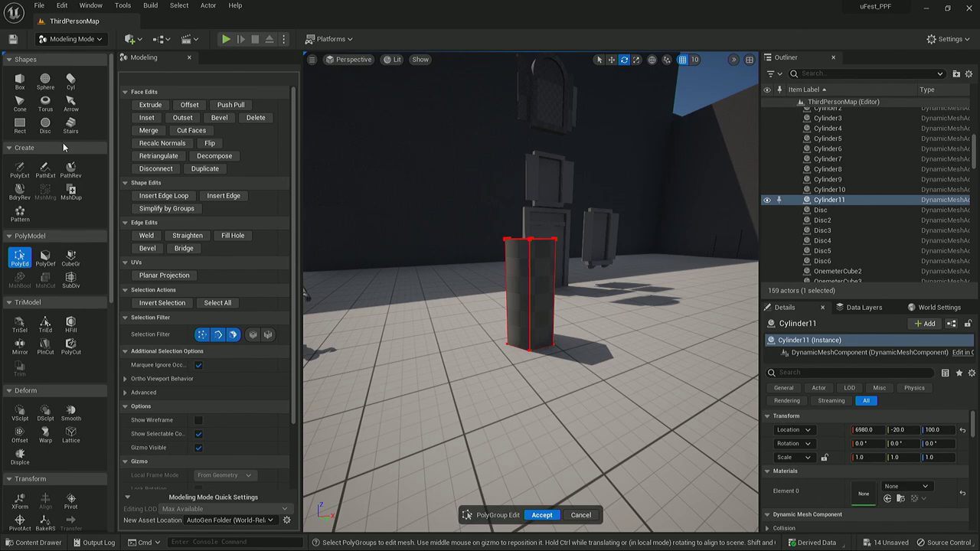
left_click(154, 196)
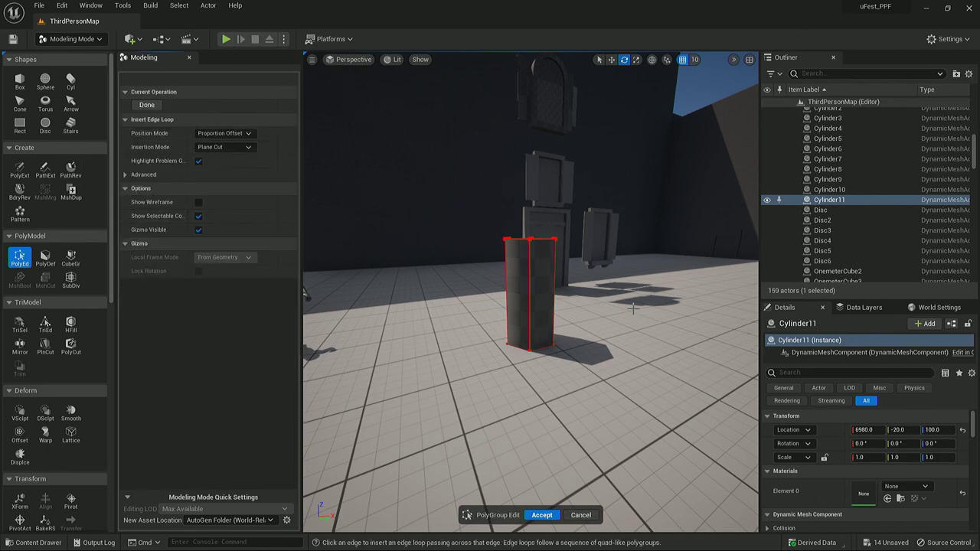
left_click(528, 310)
left_click(531, 286)
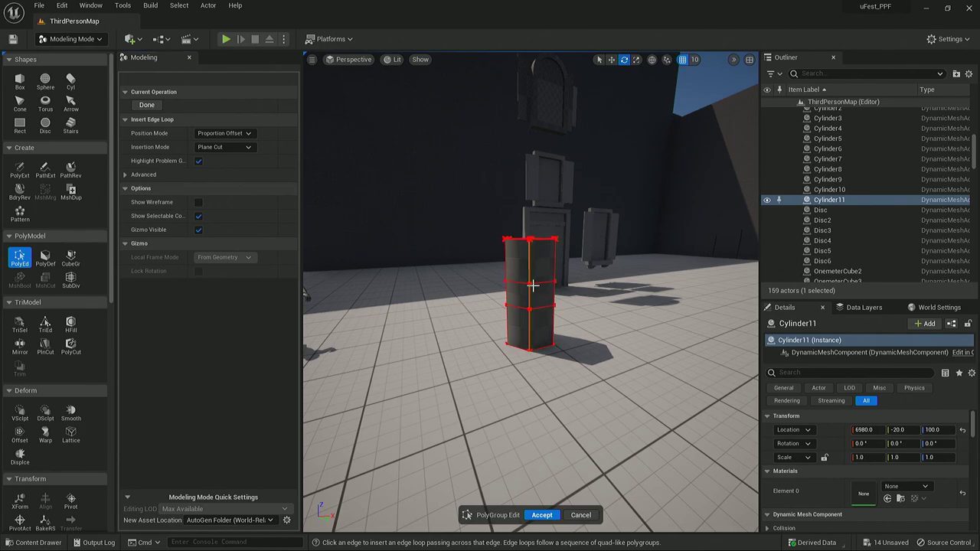
left_click(146, 104)
Restrict the polygroup selection to faces and scale the cylinder's lower faces outward to form a wide base below a narrow neck
left_click_drag(446, 329, 570, 331)
left_click(466, 383)
left_click(218, 334)
left_click(204, 335)
left_click_drag(372, 389, 603, 260)
left_click_drag(526, 320, 523, 310)
left_click_drag(476, 384, 337, 371, "alt")
Lower the neck's top face to shorten it to a low collar and accept the polygroup edit
left_click_drag(473, 204, 528, 239)
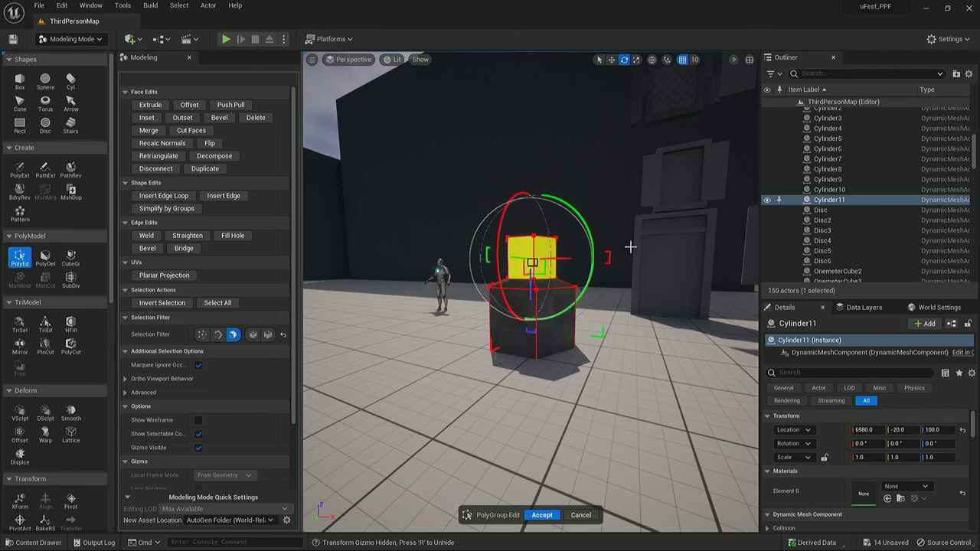
left_click_drag(620, 166, 582, 191, "alt")
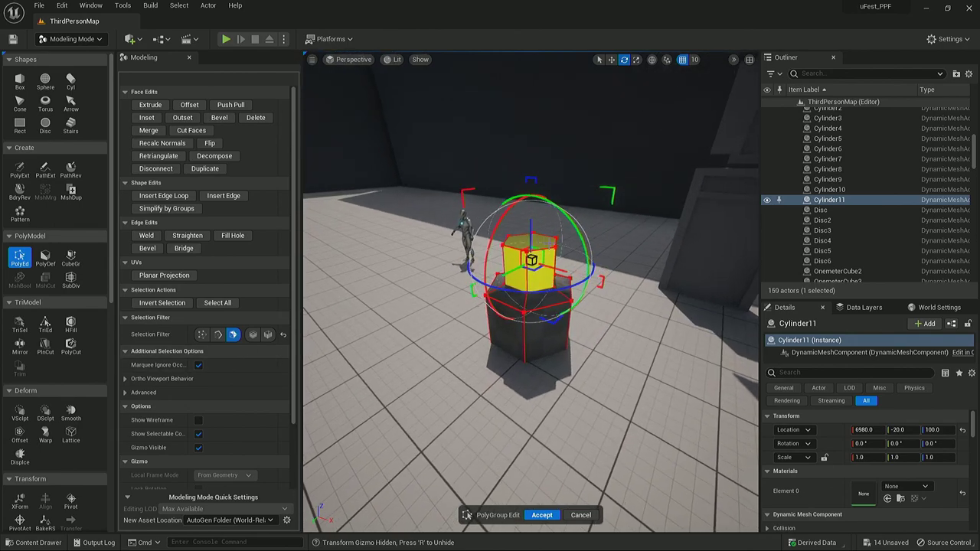
left_click(518, 240)
left_click_drag(532, 212, 532, 241)
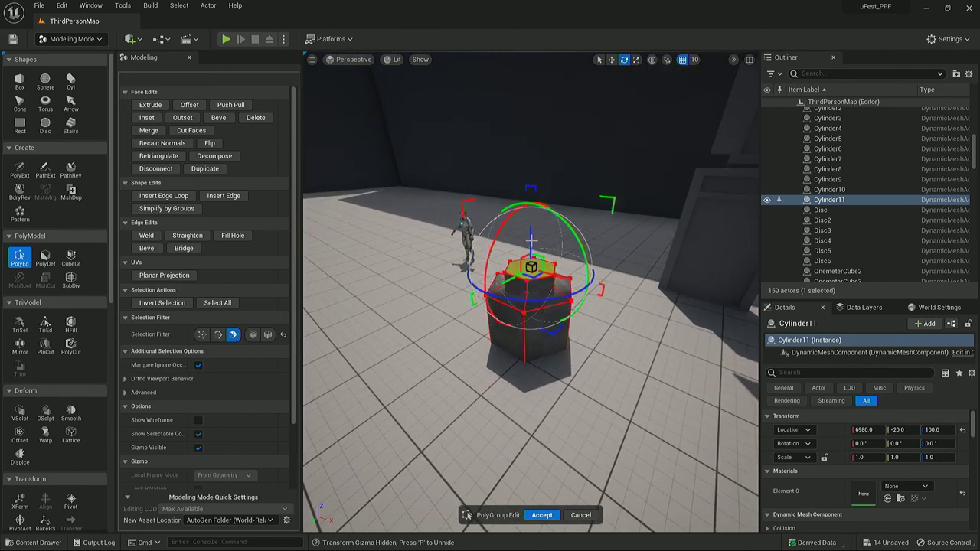
left_click_drag(401, 372, 446, 402, "alt")
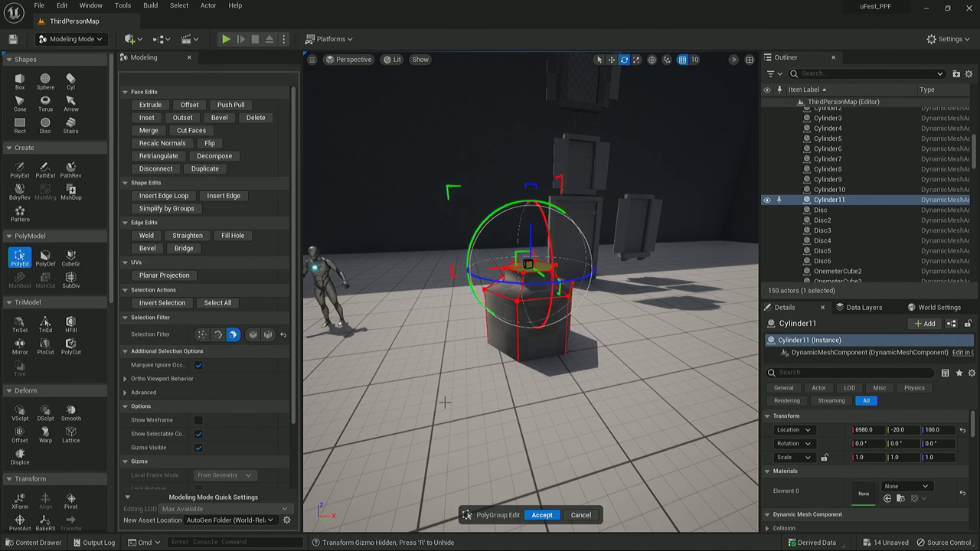
left_click(541, 514)
Move the reshaped cylinder close to the mannequin, to X 6550, Y 140
right_click_drag(337, 383, 356, 352, "alt")
left_click_drag(356, 352, 527, 330, "alt")
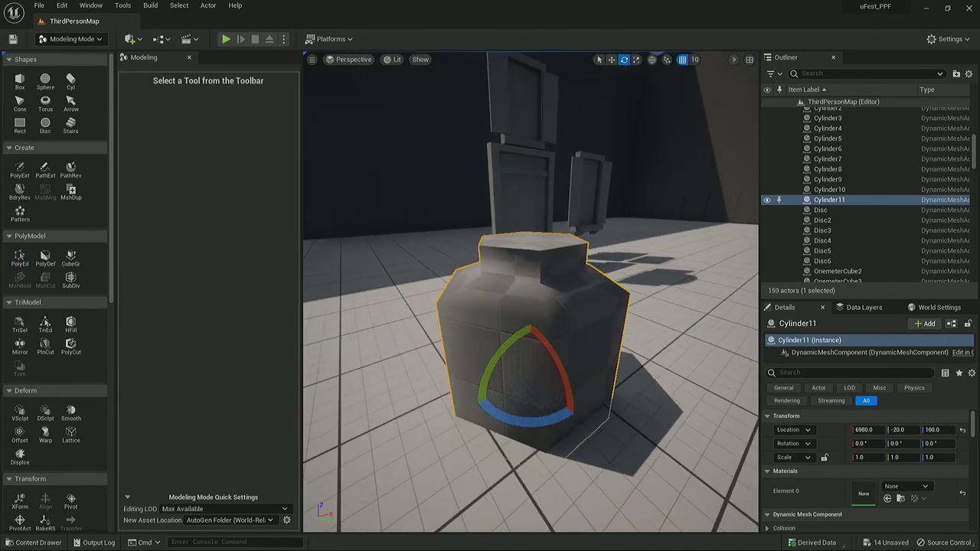
right_click_drag(528, 330, 509, 361, "alt")
left_click_drag(518, 349, 507, 355, "alt")
right_click_drag(507, 355, 695, 311, "alt")
left_click_drag(706, 325, 643, 297, "alt")
key("w")
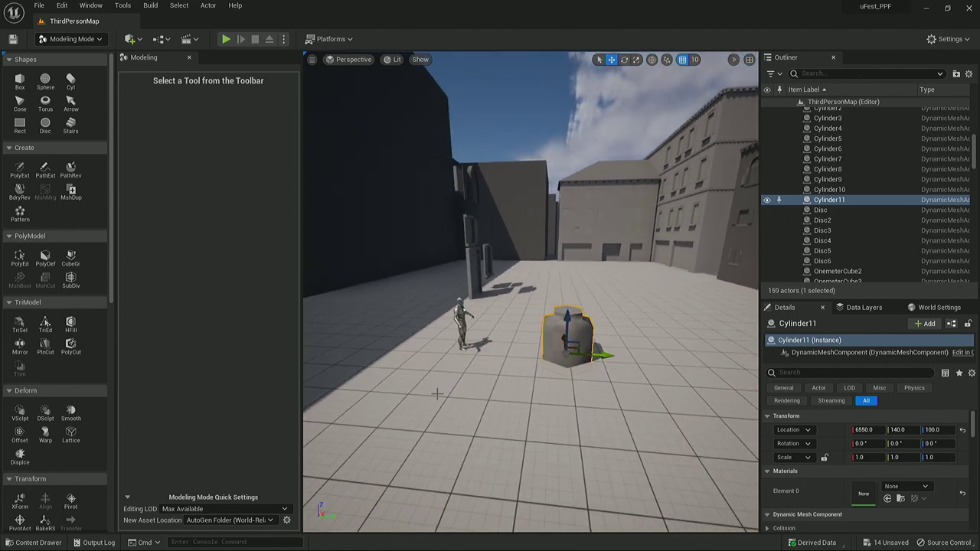
Create a 100 × 100 × 100 box with its pivot at the base on top of the reshaped cylinder
left_click(21, 82)
right_click_drag(591, 304, 529, 306)
left_click_drag(490, 345, 536, 324, "alt")
left_click(542, 324)
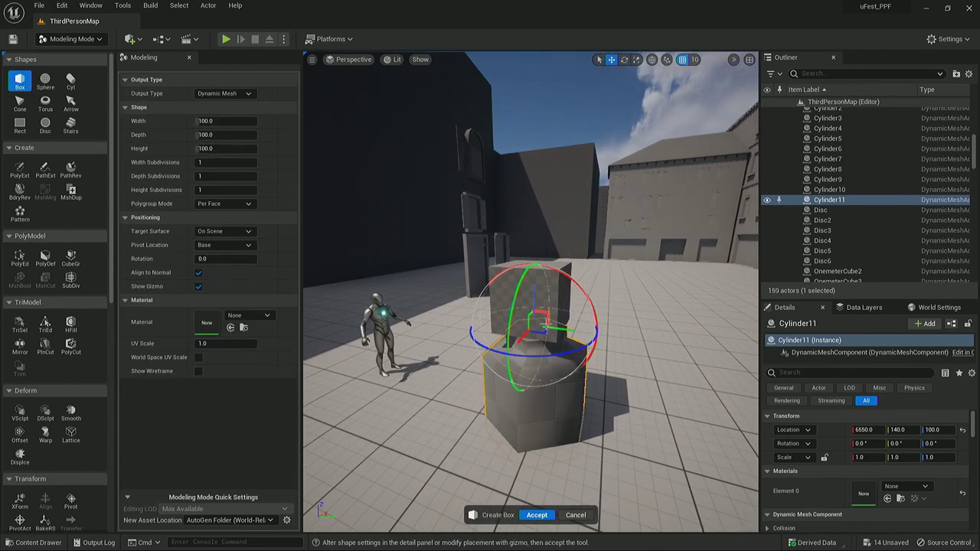
left_click(537, 514)
left_click_drag(546, 322, 619, 332, "alt")
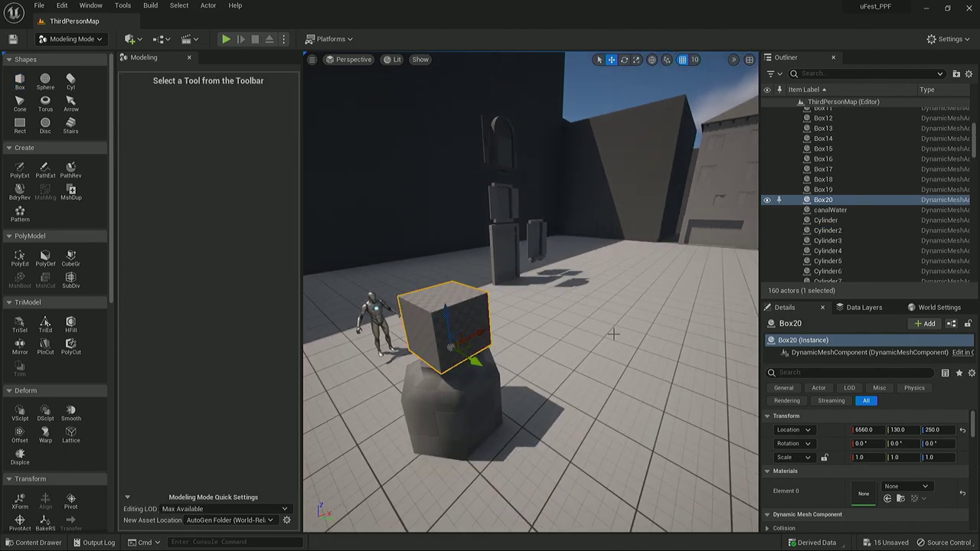
Scale the box uniformly to 0.5 and shift it to X 6550 on the pedestal
left_click_drag(507, 339, 372, 292, "alt")
key("r")
key("w")
left_click_drag(453, 319, 443, 322)
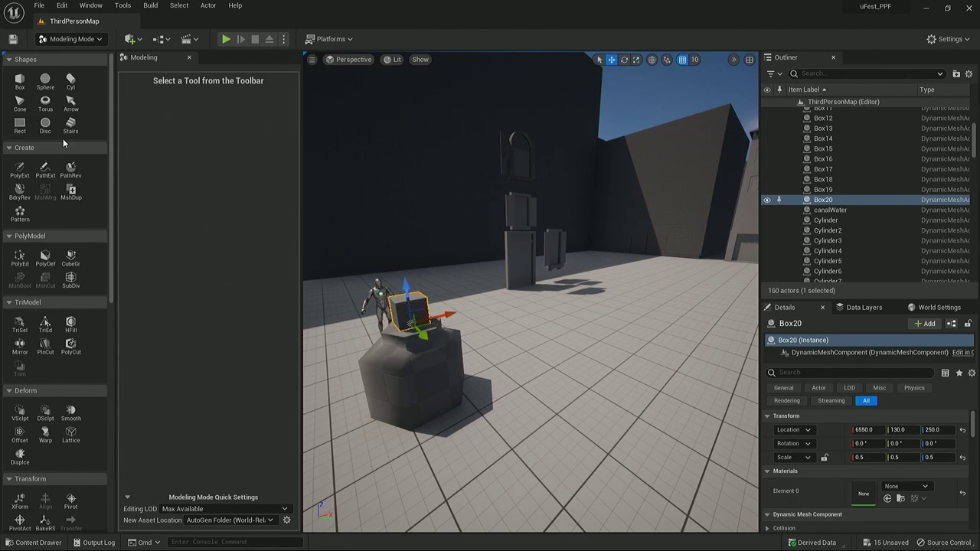
Edit the box's polygroups and raise its top face far above the pedestal to form a tall, slightly tapered obelisk
left_click(22, 259)
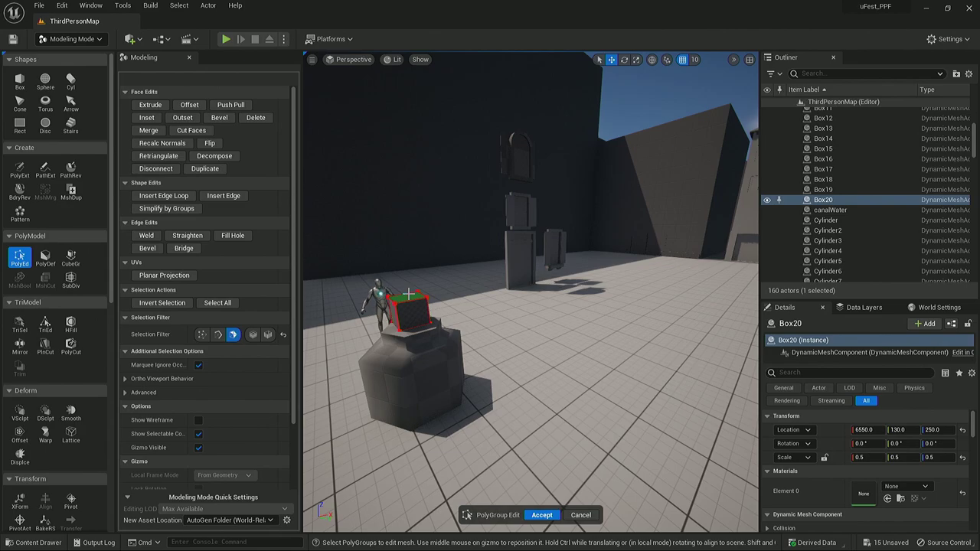
left_click_drag(403, 265, 365, 107)
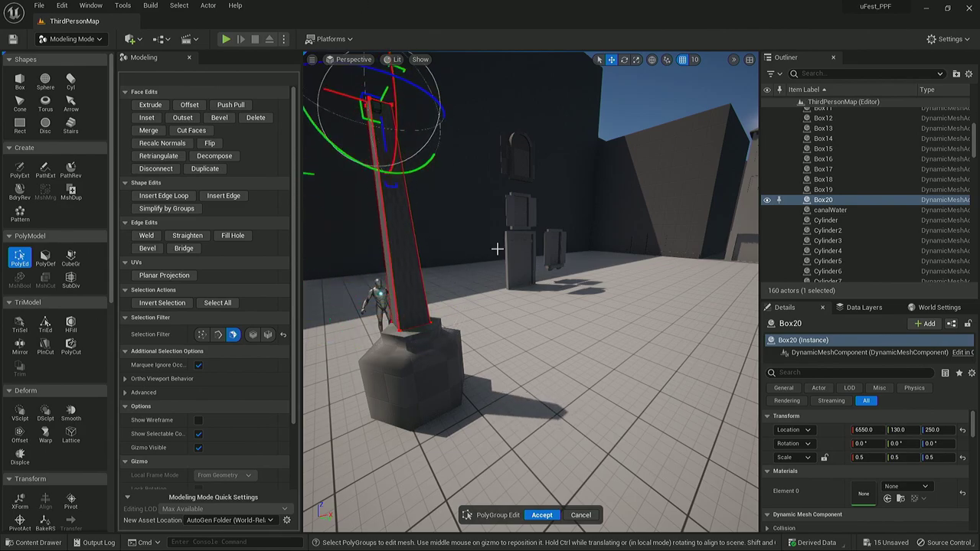
right_click_drag(496, 248, 556, 226)
scroll(463, 313, "down", 3)
Bevel all faces of the obelisk with a distance of about 14.48 and accept the polygroup edit
left_click_drag(406, 399, 629, 73)
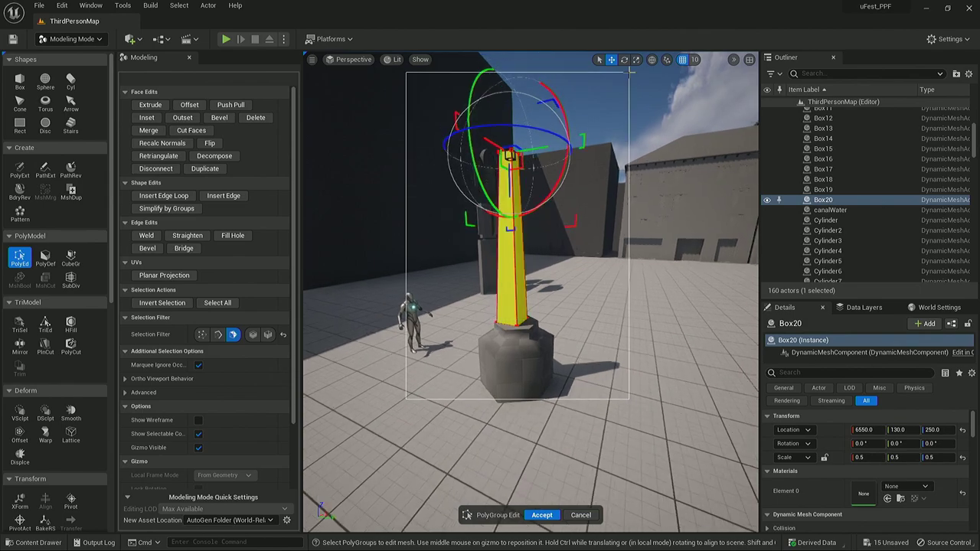
left_click(220, 118)
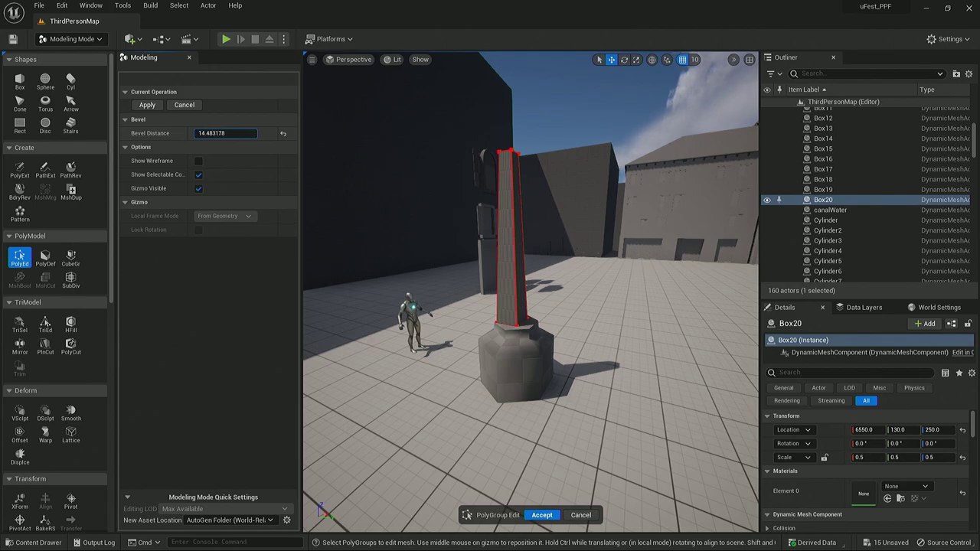
left_click(147, 105)
left_click(536, 513)
Play the level in the editor, run the character around the obelisk to judge its scale, and stop the session
right_click_drag(581, 434, 532, 423)
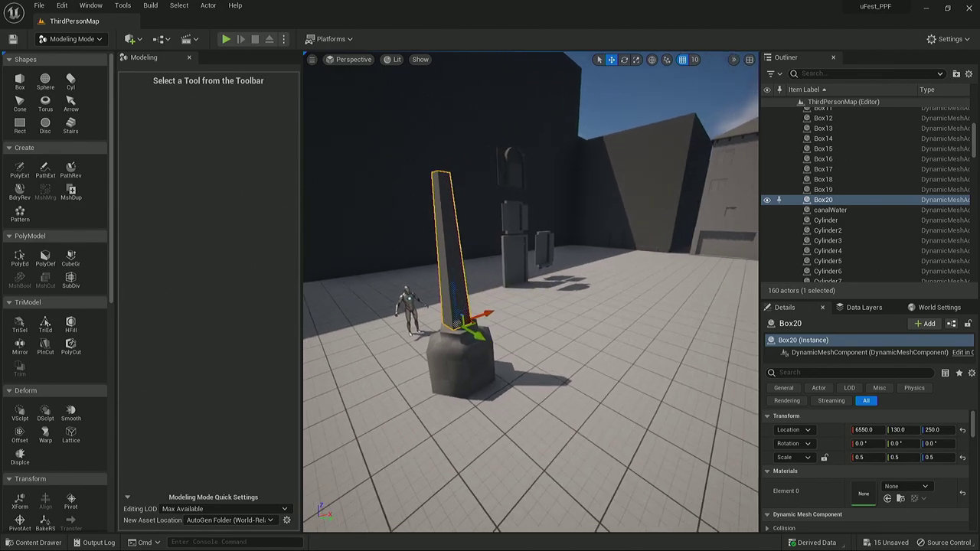
scroll(535, 385, "down", 3)
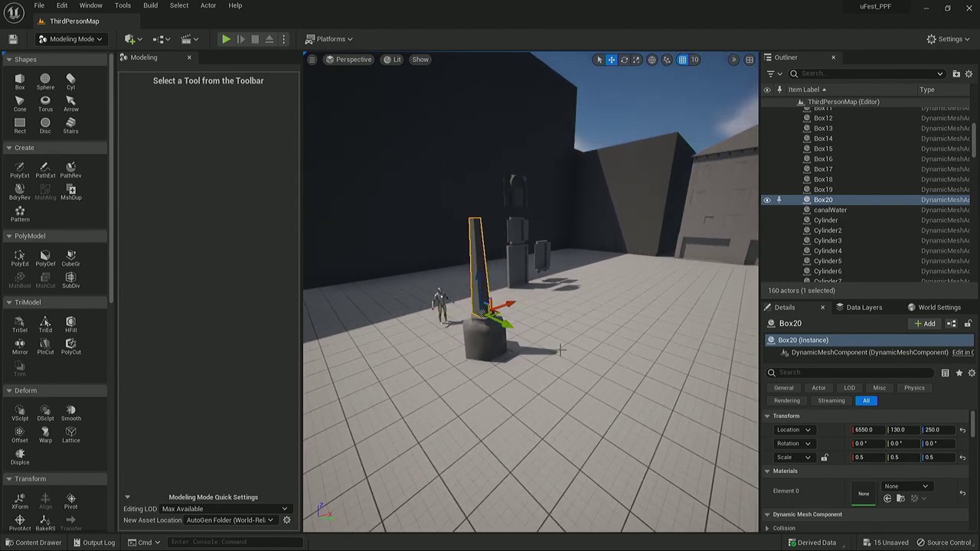
scroll(585, 340, "down", 3)
left_click(484, 375)
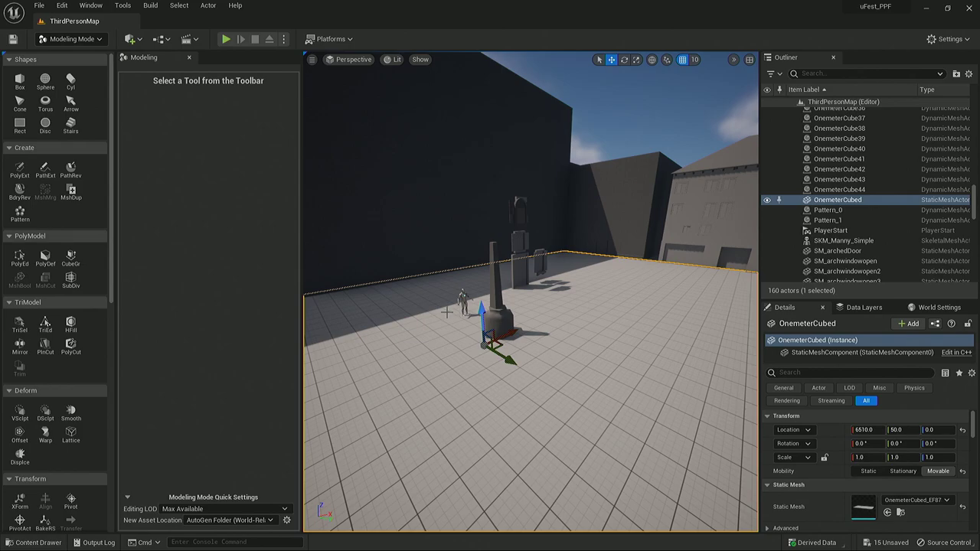
left_click_drag(612, 228, 666, 266, "alt")
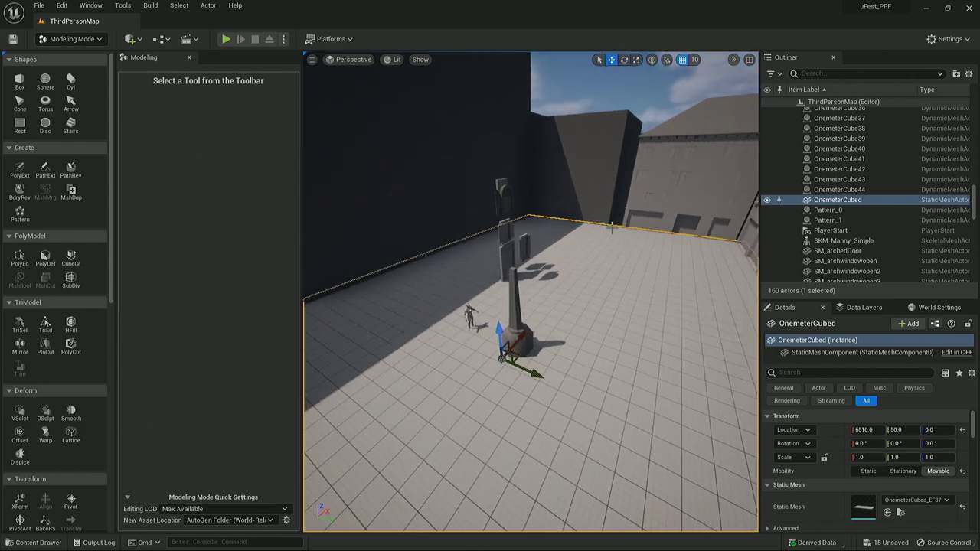
left_click(230, 41)
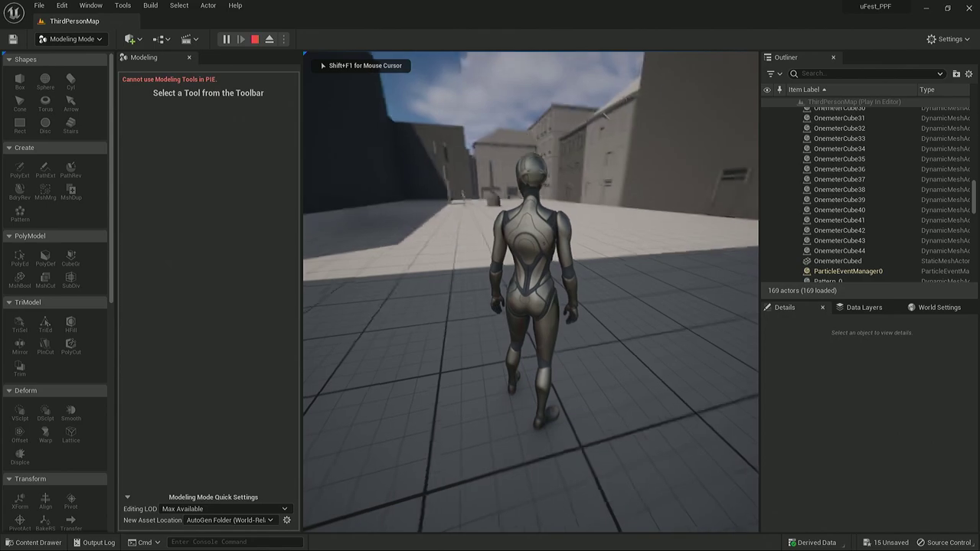
key("w")
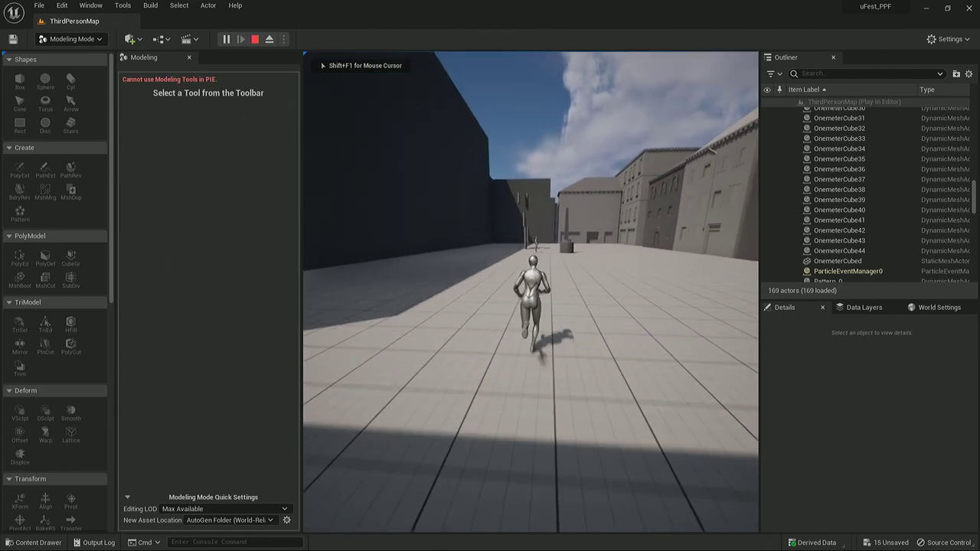
key("w")
key("w")
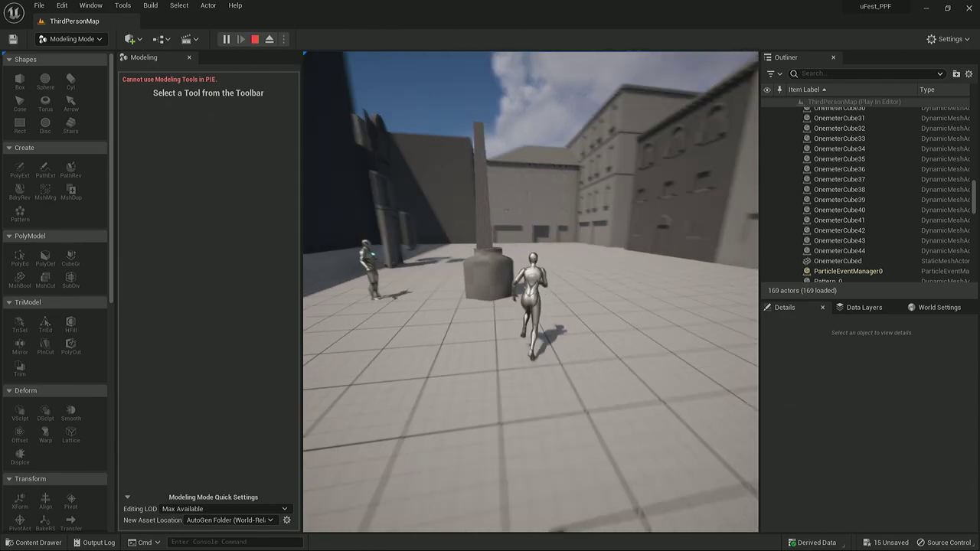
key("w")
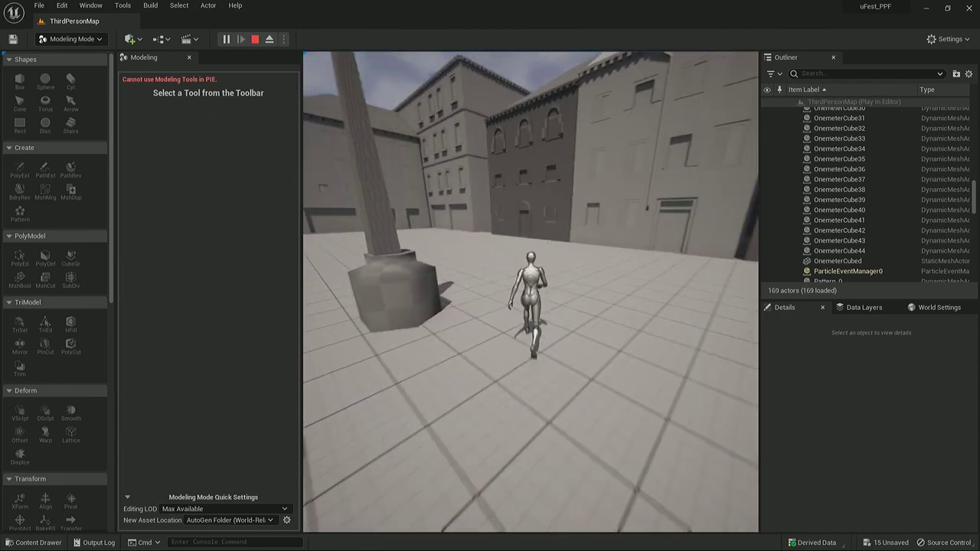
key("w")
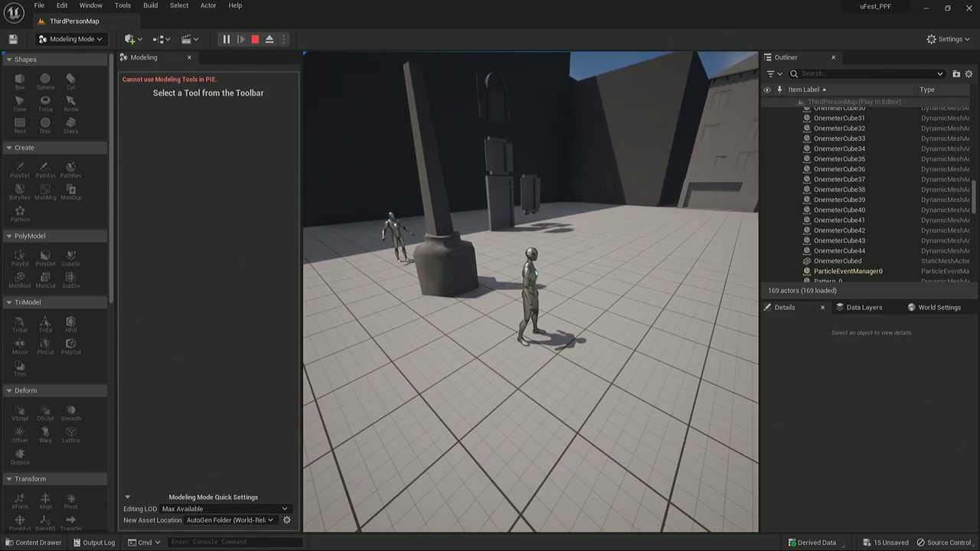
key("Escape")
Select the obelisk and move it off the pedestal along the Y axis to 400
left_click(518, 140)
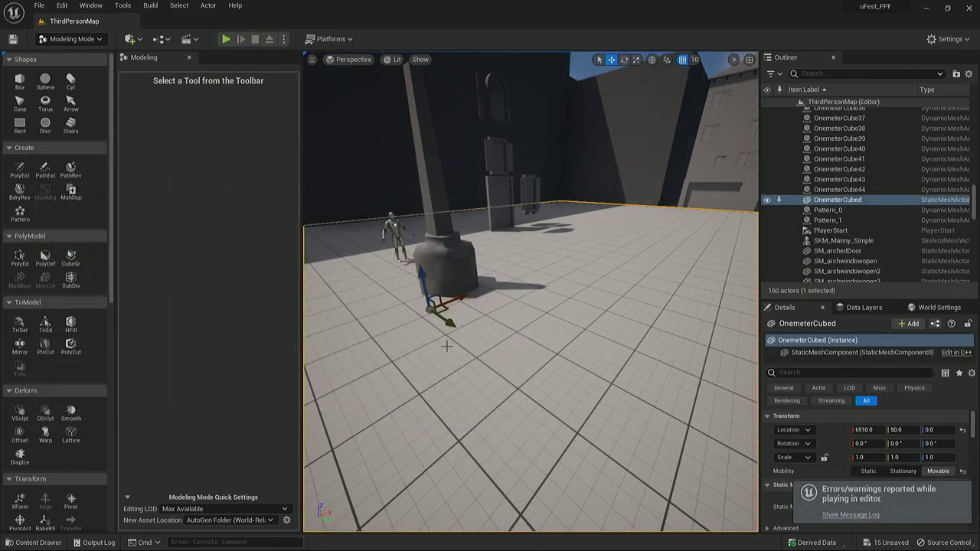
left_click(433, 208)
mouse_move(424, 180)
right_mouse_down()
mouse_move(441, 245)
mouse_move(425, 179)
right_mouse_up()
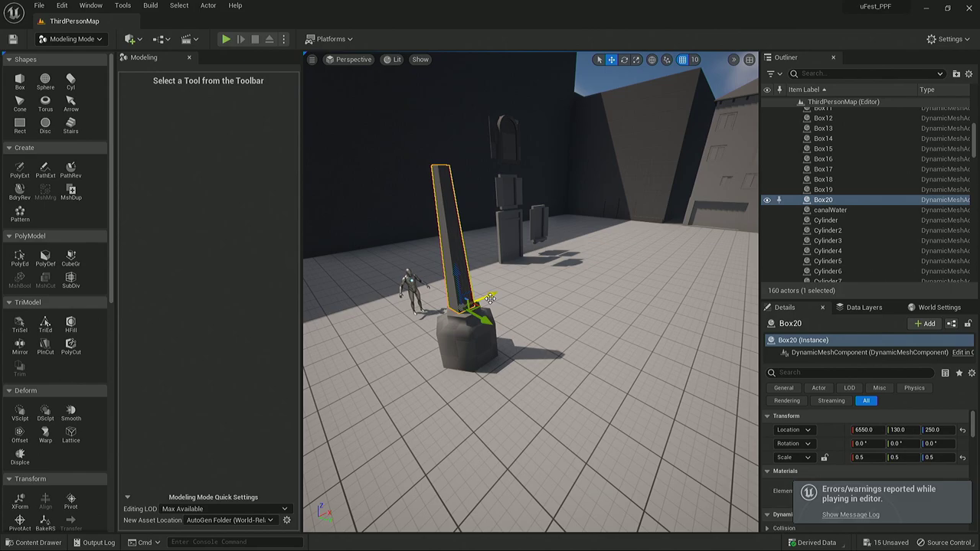
left_click_drag(481, 322, 582, 368)
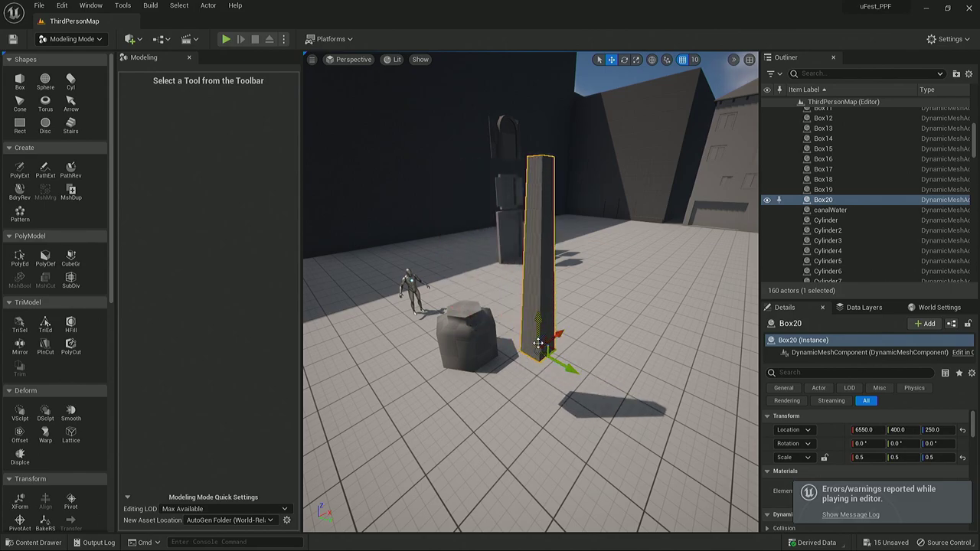
Scale the obelisk uniformly to 0.25, lower it to Z 110 and move it next to the pedestal at Y 320
key("r")
left_click_drag(538, 344, 538, 382)
key("w")
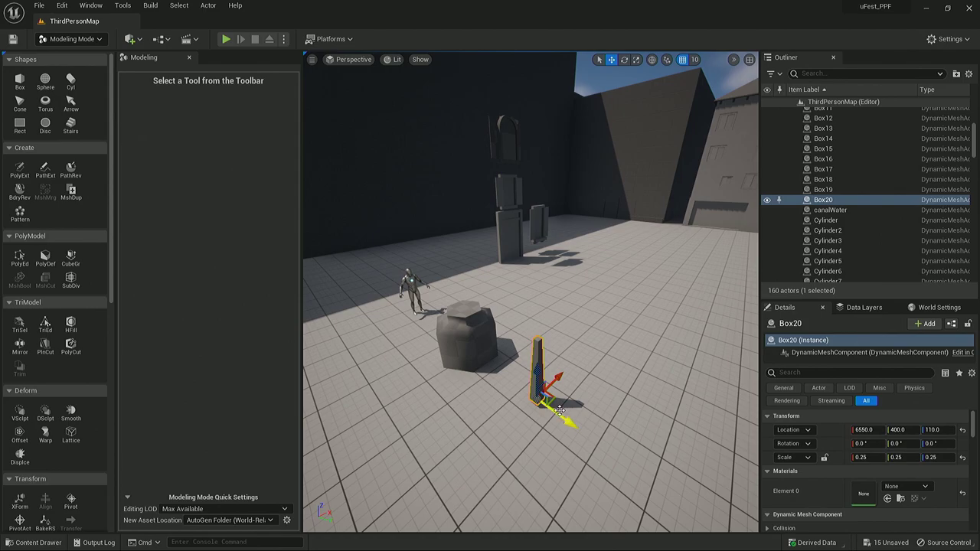
left_click_drag(568, 422, 541, 399)
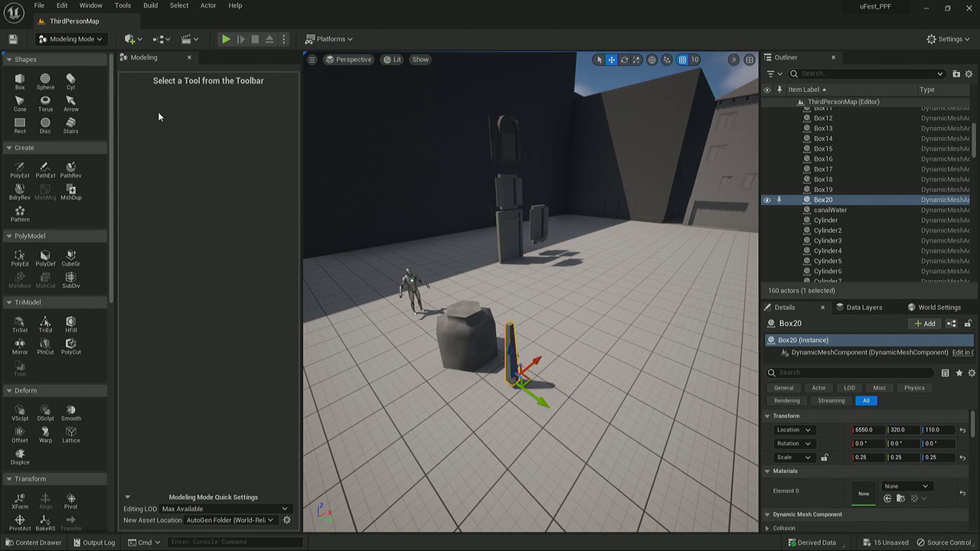
Pattern the small obelisk in a circle on the XY plane and move the pattern's centre onto the pedestal
left_click(20, 213)
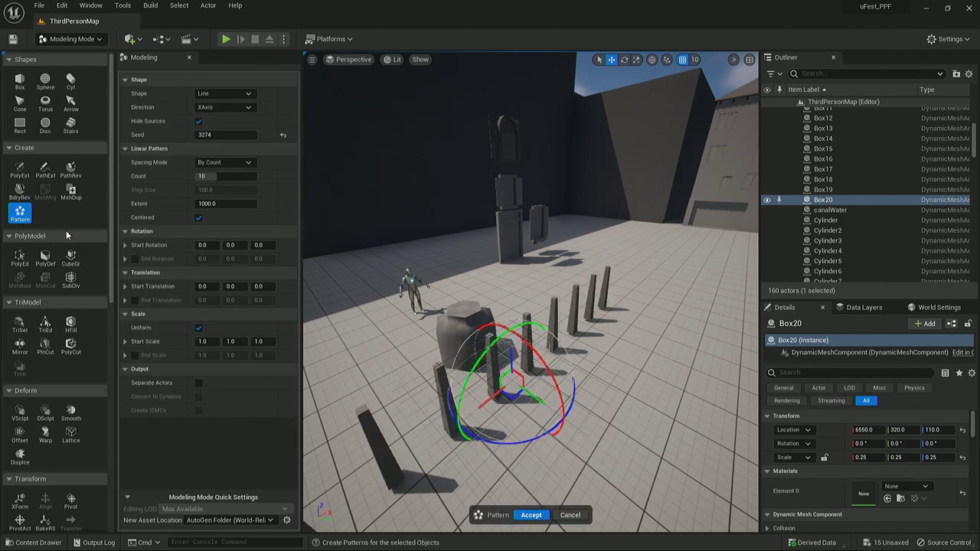
left_click_drag(520, 382, 332, 194, "alt")
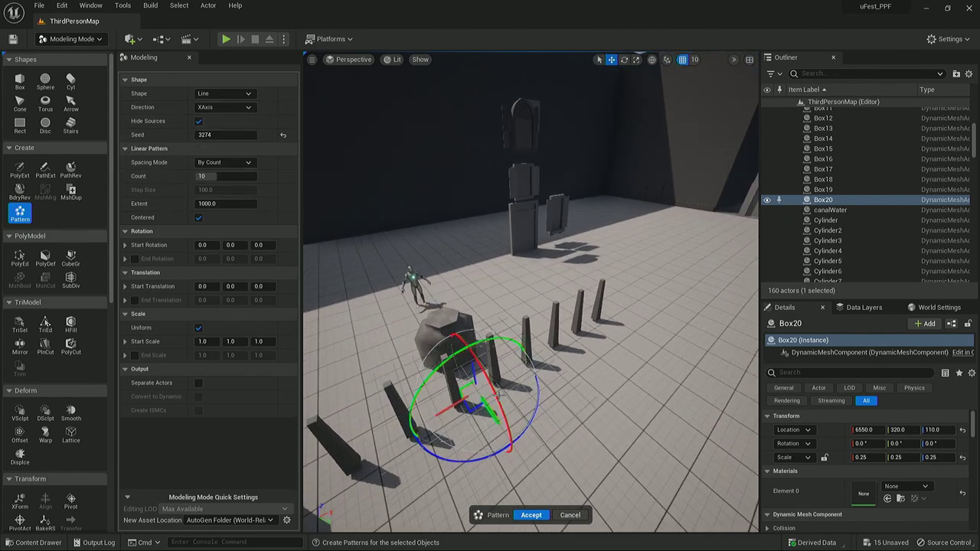
left_click(220, 94)
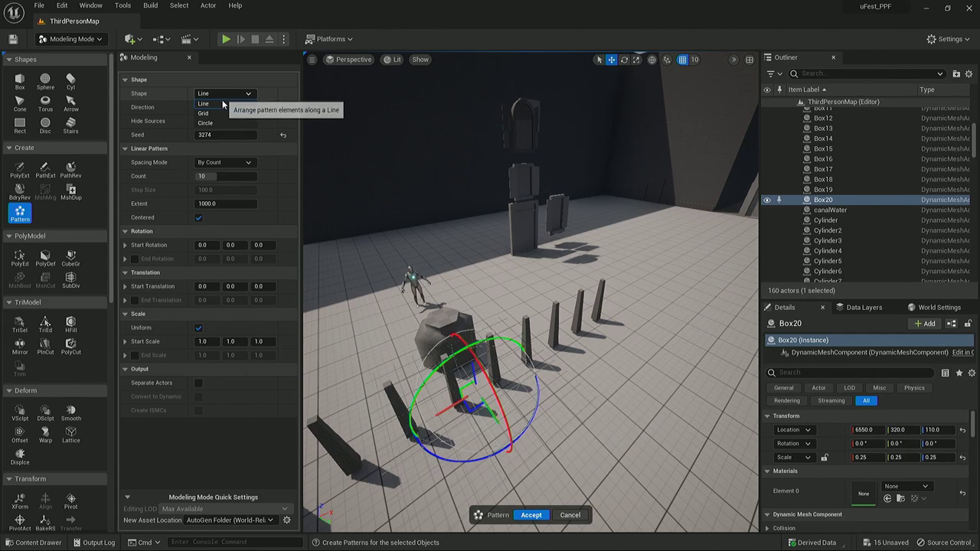
left_click(221, 123)
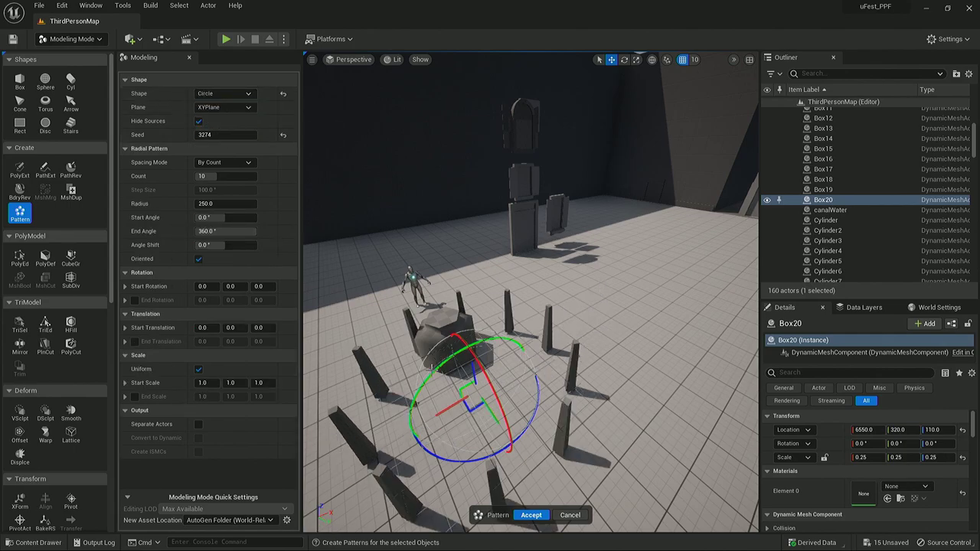
left_click_drag(491, 408, 457, 357)
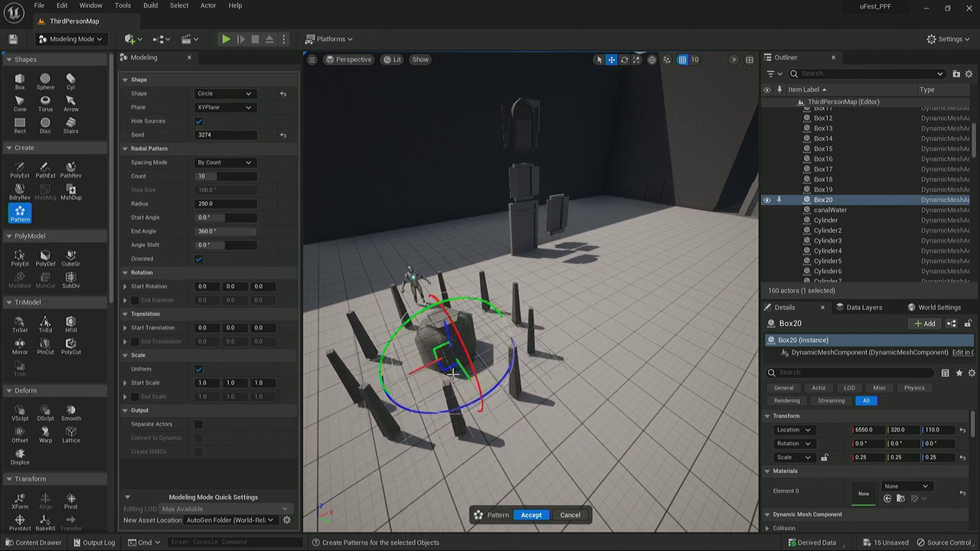
left_click_drag(474, 406, 452, 360, "alt")
mouse_move(505, 395)
left_mouse_down("alt")
mouse_move(460, 368)
mouse_move(513, 402)
mouse_move(505, 395)
left_mouse_up("alt")
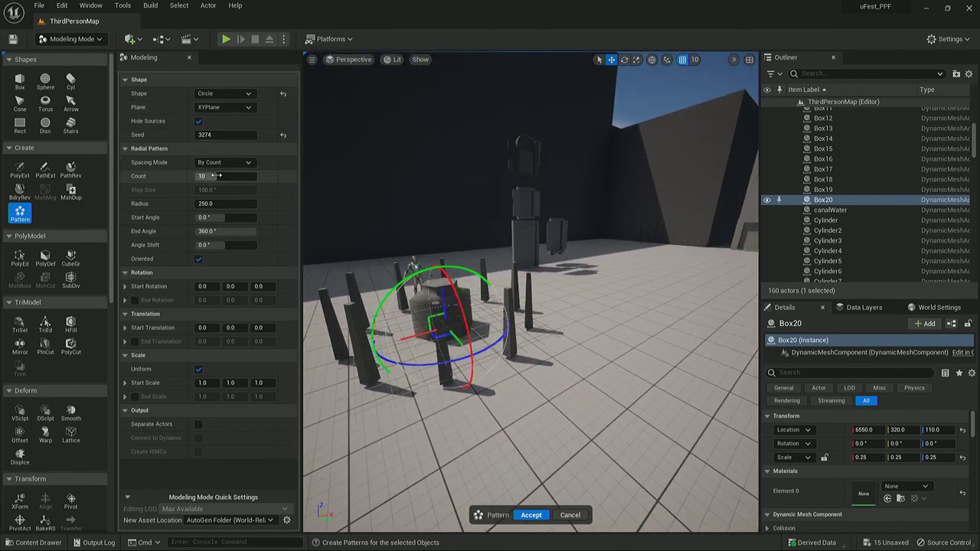
Set the circular pattern's count to 6 and accept it
left_click_drag(227, 178, 219, 177)
right_click_drag(521, 417, 543, 418)
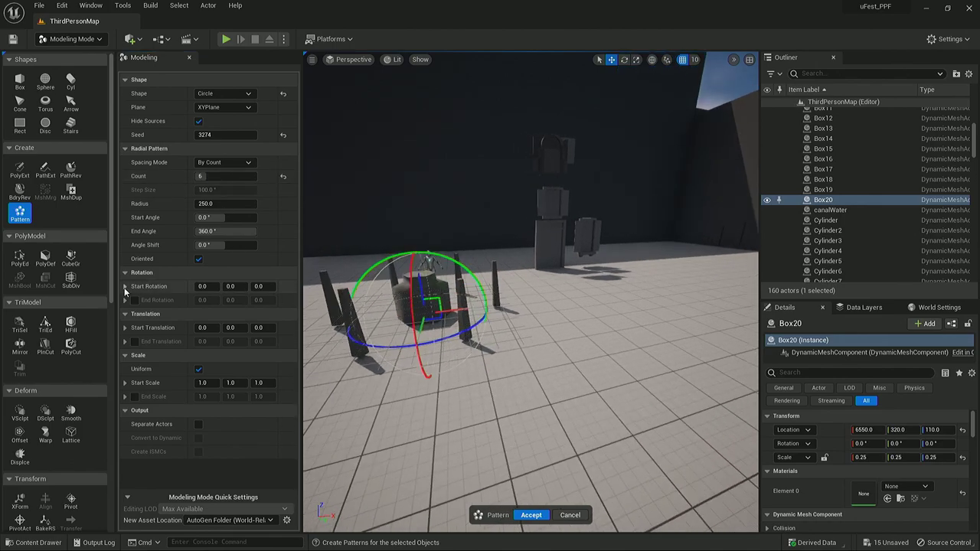
left_click(531, 514)
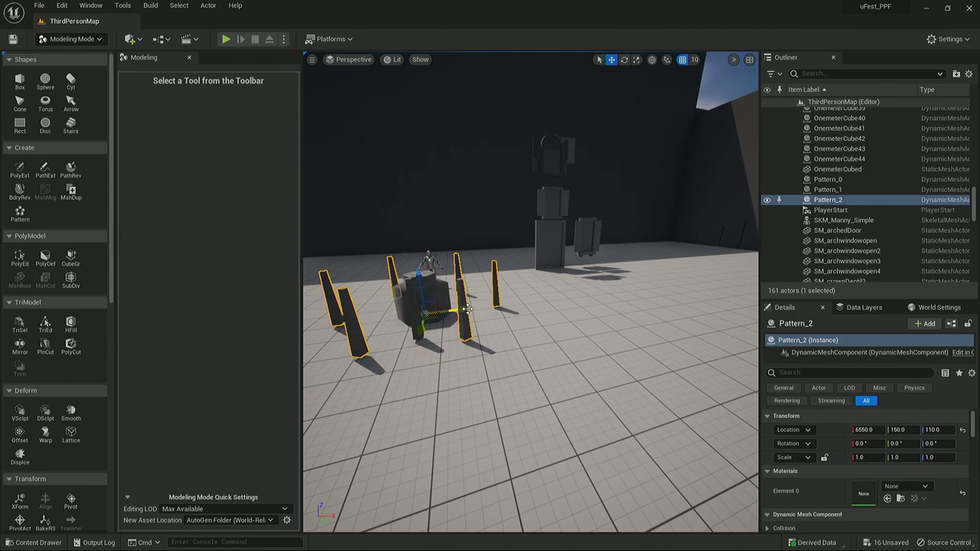
Nudge the ring of posts horizontally so that it surrounds the pedestal evenly
right_click_drag(573, 309, 515, 322)
left_click_drag(426, 314, 429, 323)
right_click_drag(640, 360, 522, 412, "alt")
left_click_drag(450, 433, 620, 422, "alt")
Select the large floor mesh and search the project content for "cobbl" materials
left_click(384, 440)
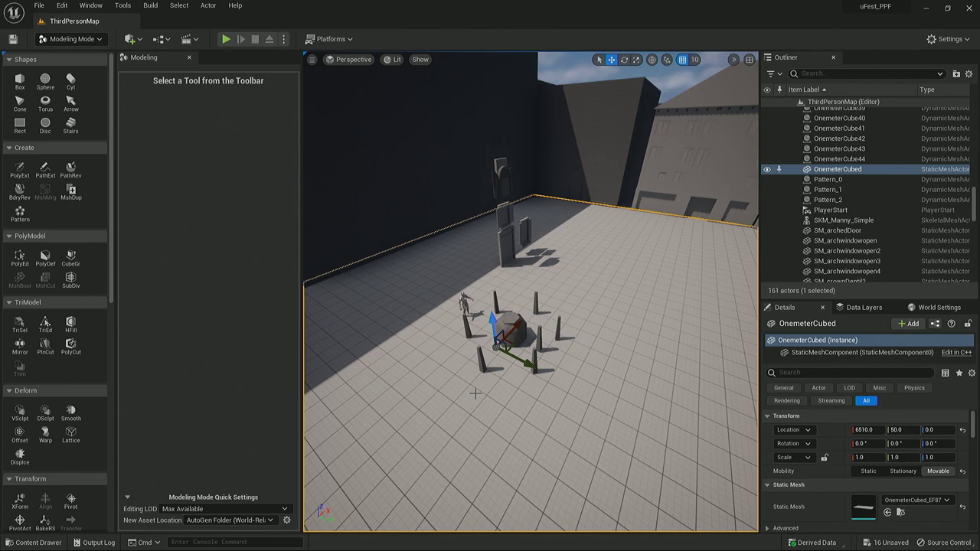
right_click_drag(562, 434, 559, 435)
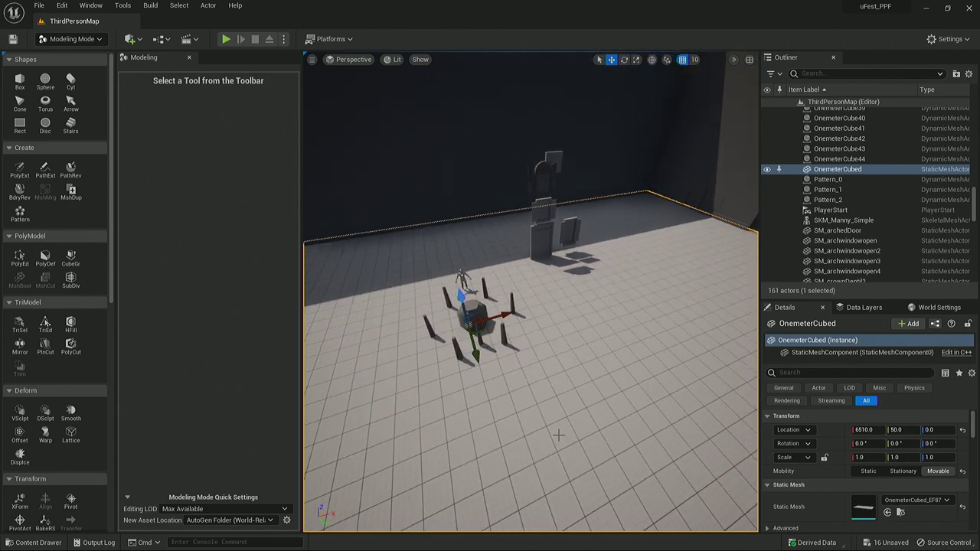
key("ctrl+space")
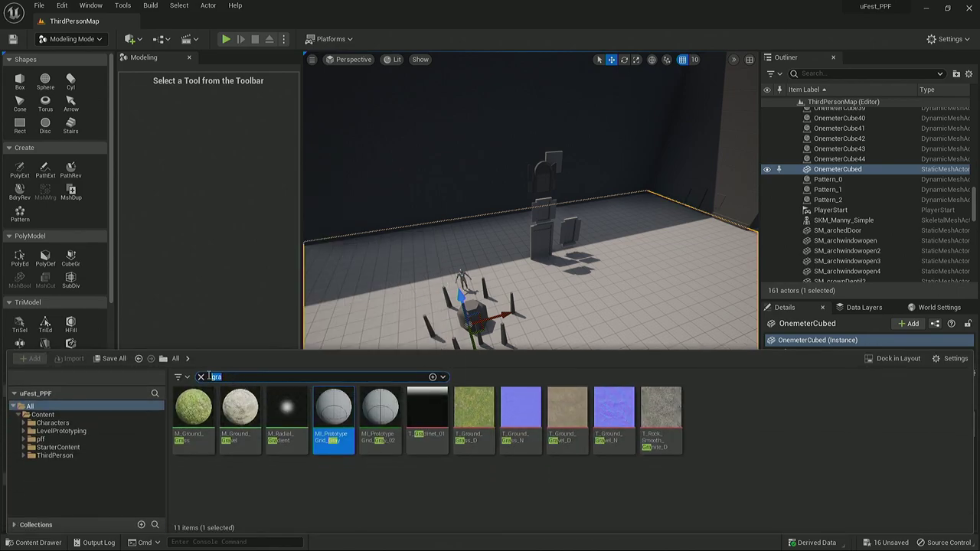
type("cobbl")
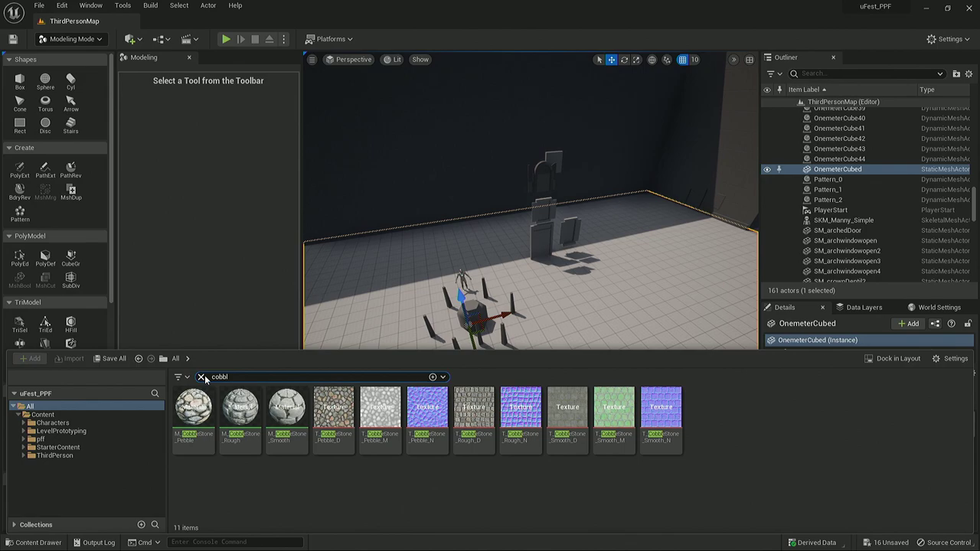